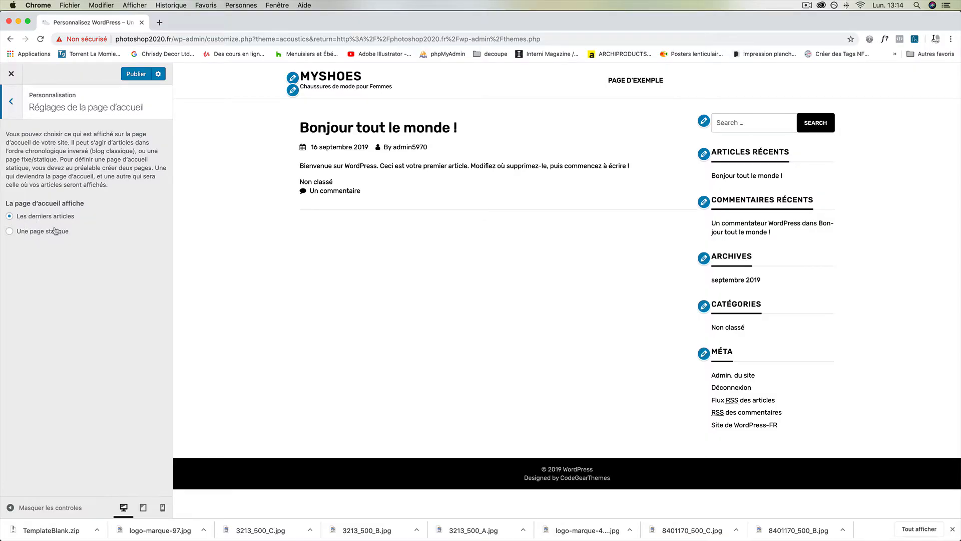
# Set the homepage to a static page using Page d'exemple, publish the change and close the customizer
pyautogui.click(55, 231)
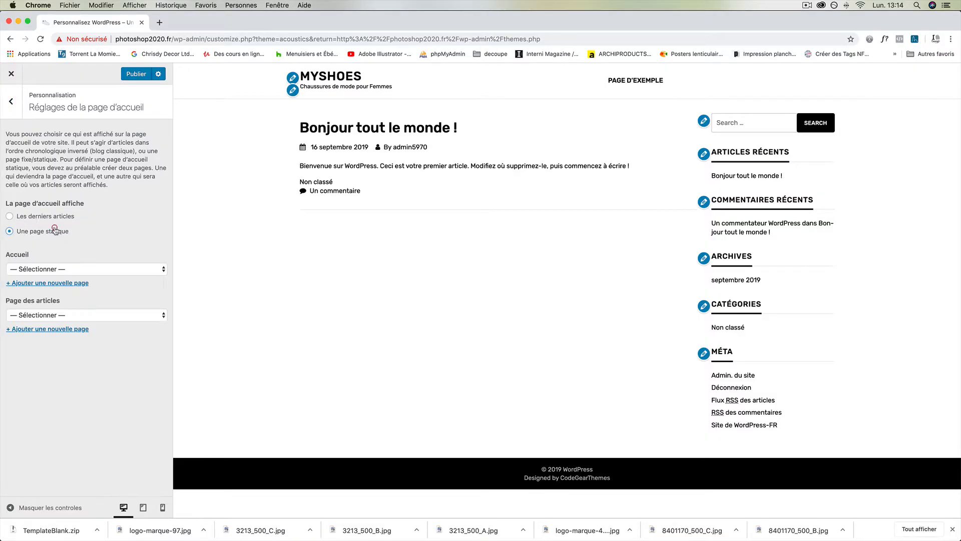
pyautogui.click(71, 273)
pyautogui.click(71, 279)
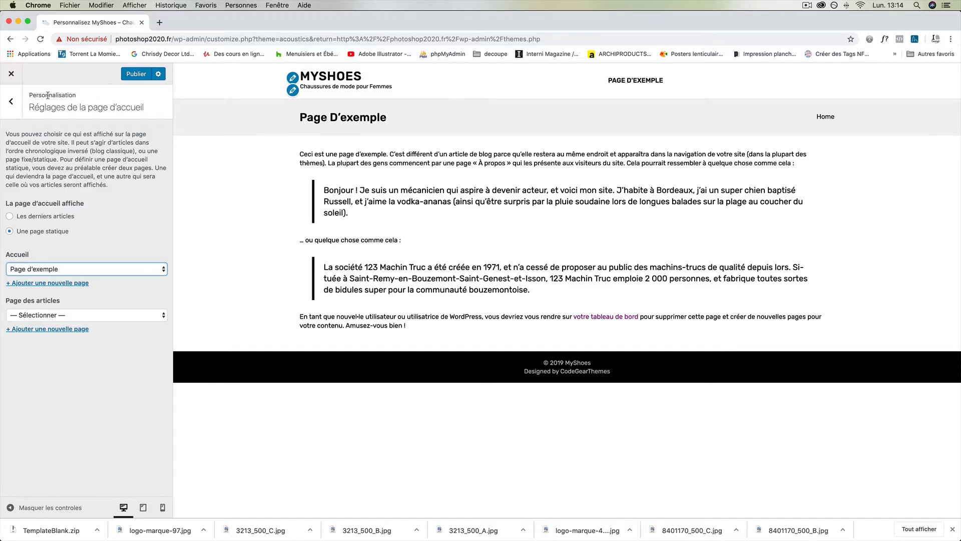
pyautogui.click(134, 75)
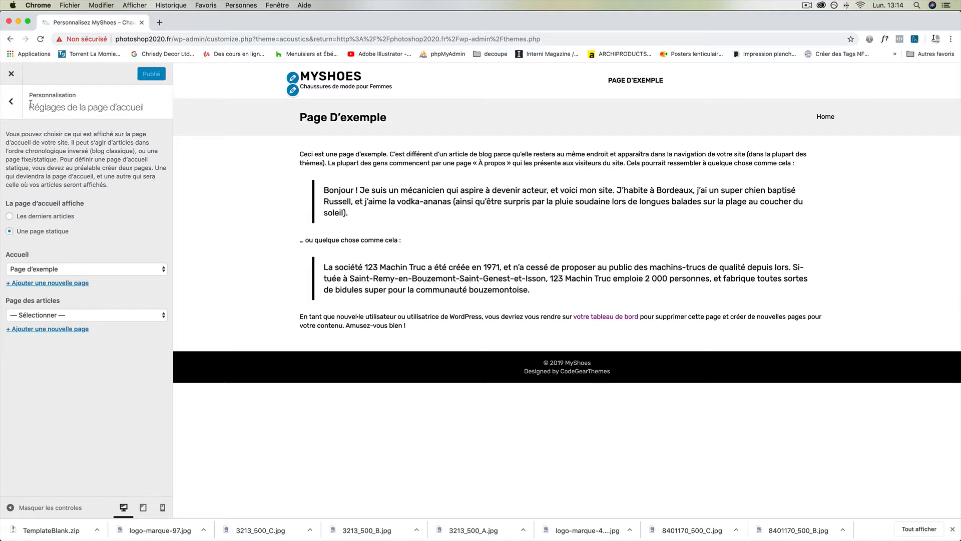
pyautogui.click(12, 75)
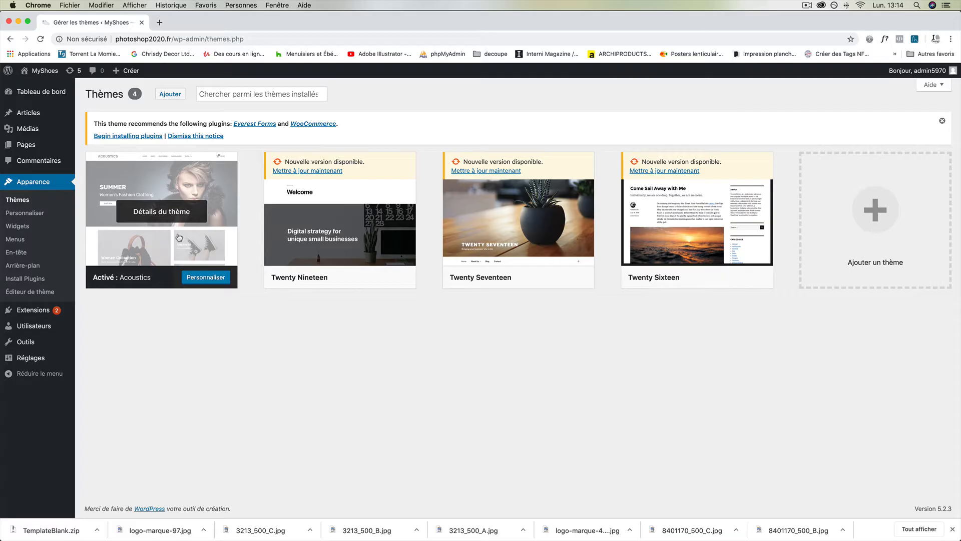
# View the Acoustics theme's details and its list of recommended plugins
pyautogui.click(164, 212)
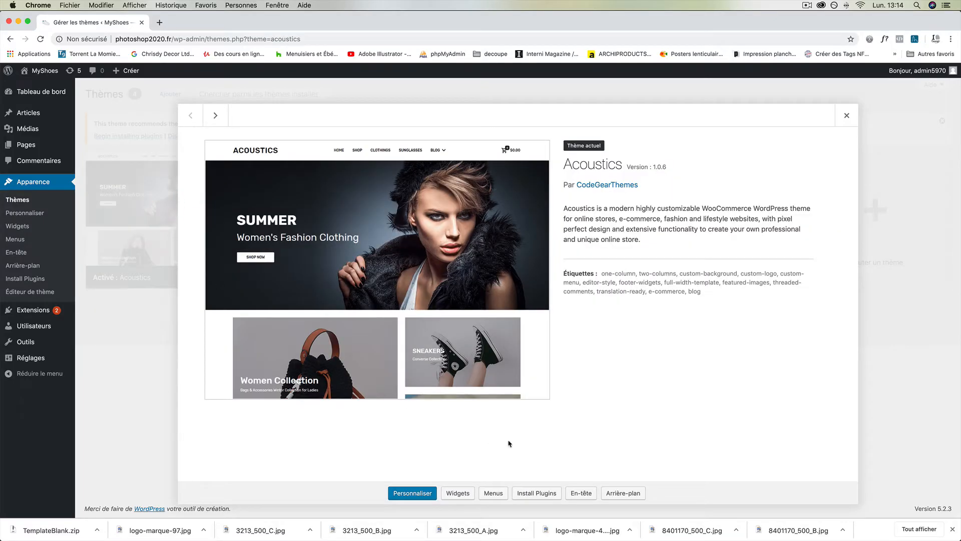
pyautogui.click(537, 494)
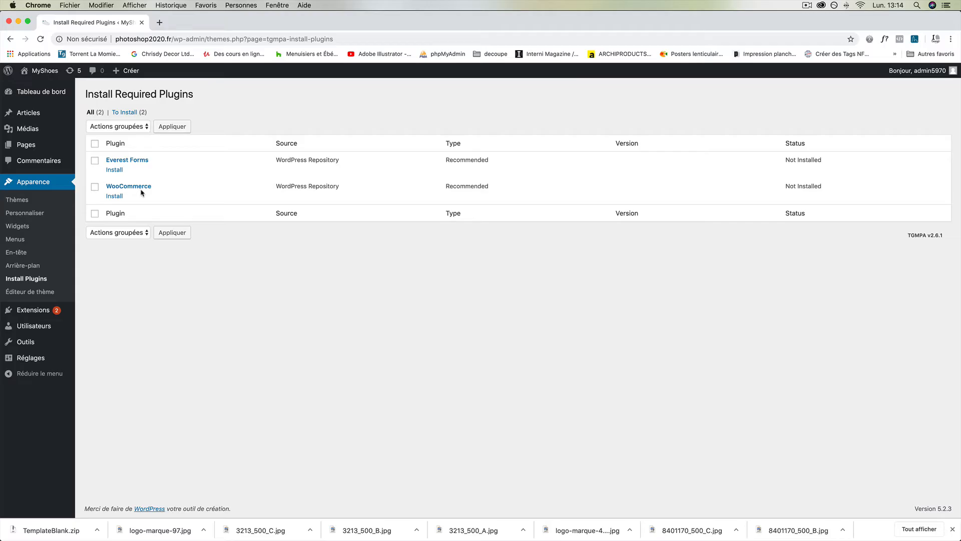
# Search the add-plugins page for "woocommerce"
pyautogui.moveTo(25, 314)
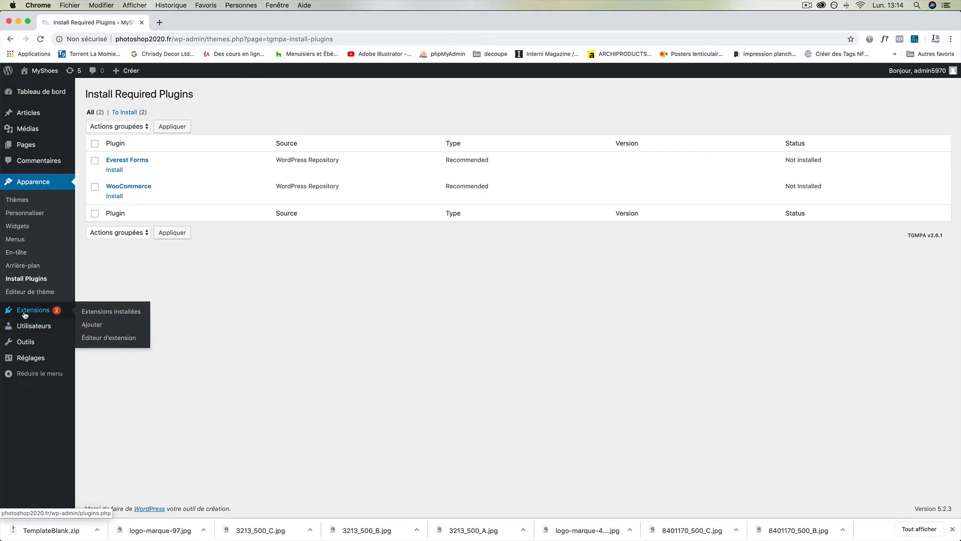
pyautogui.click(85, 325)
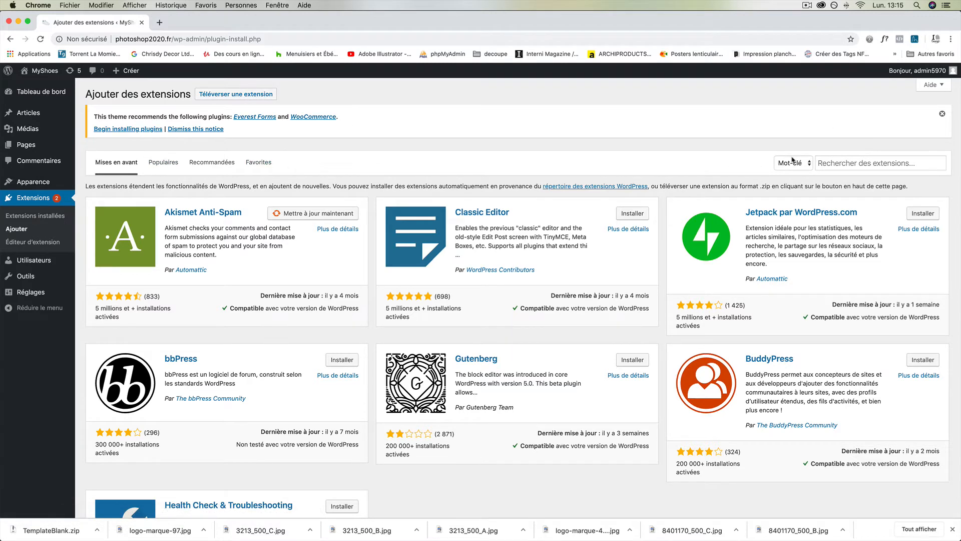
pyautogui.click(838, 163)
pyautogui.write('woocomm')
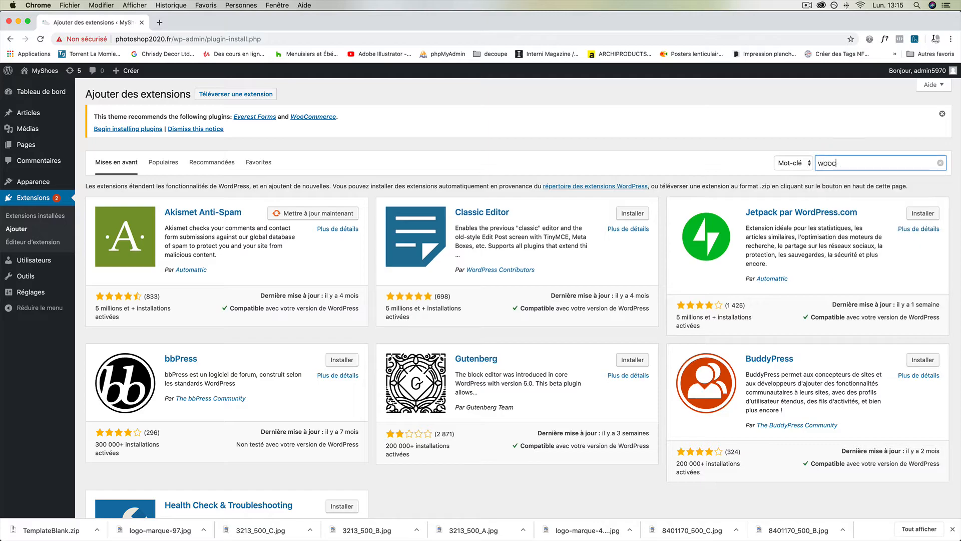
pyautogui.write('erce')
pyautogui.press('Return')
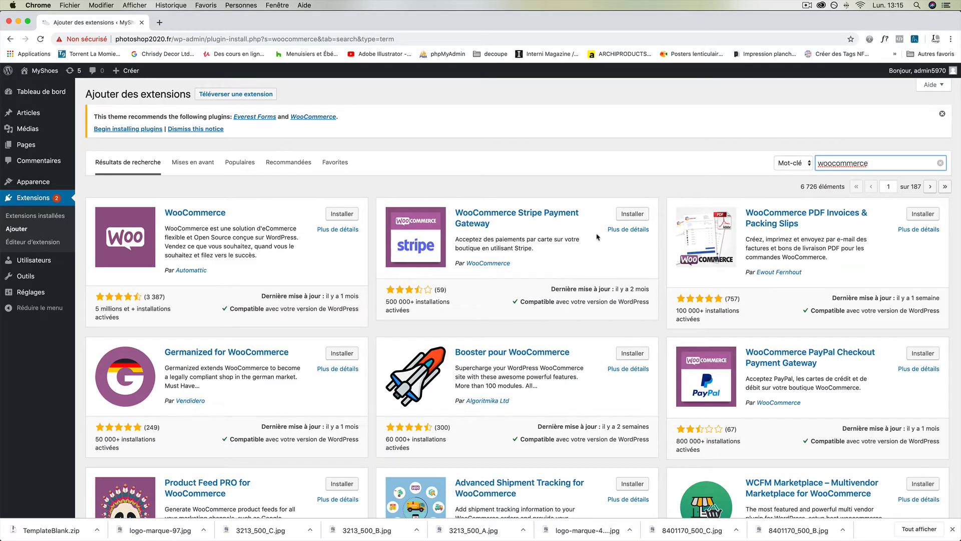
# Install and activate the WooCommerce plugin by Automattic from the search results
pyautogui.scroll(-6, 597, 237)
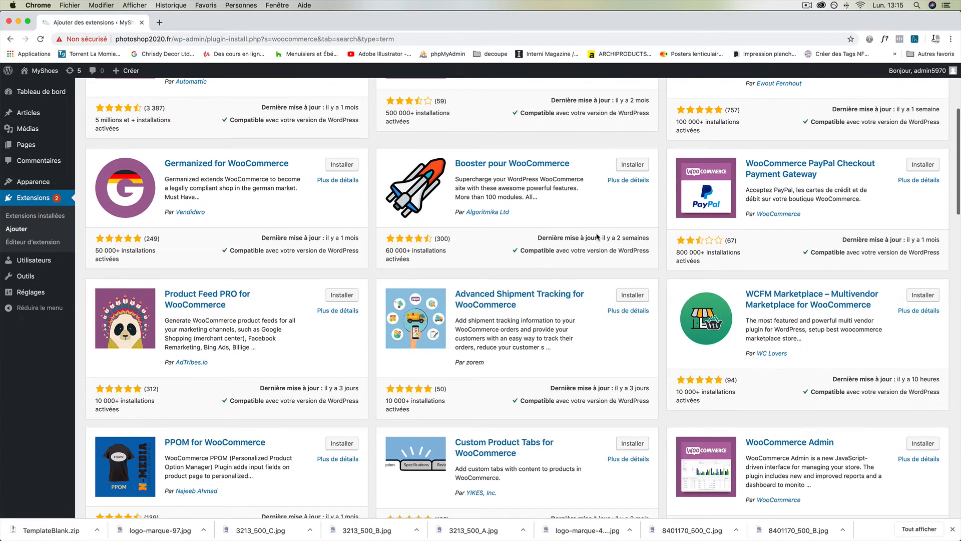
pyautogui.scroll(6, 597, 237)
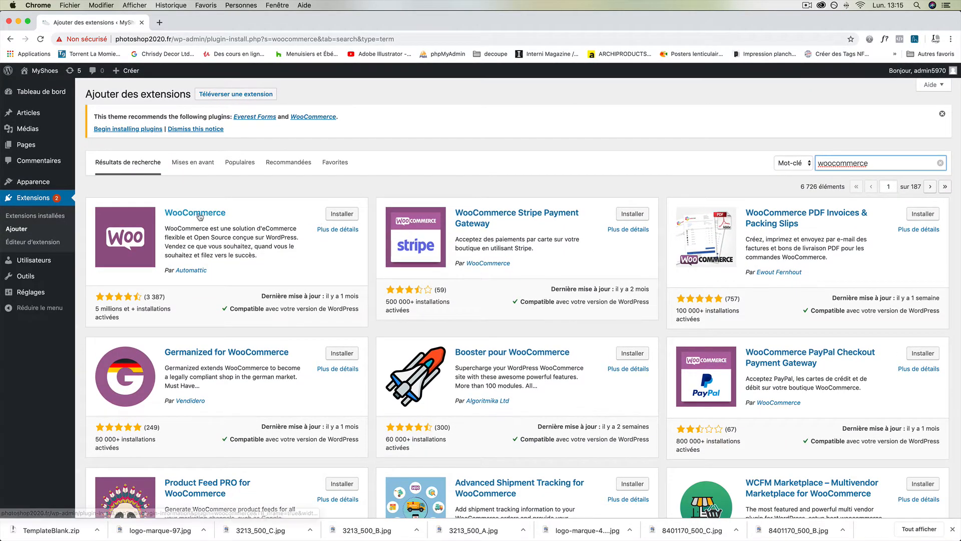
pyautogui.click(344, 213)
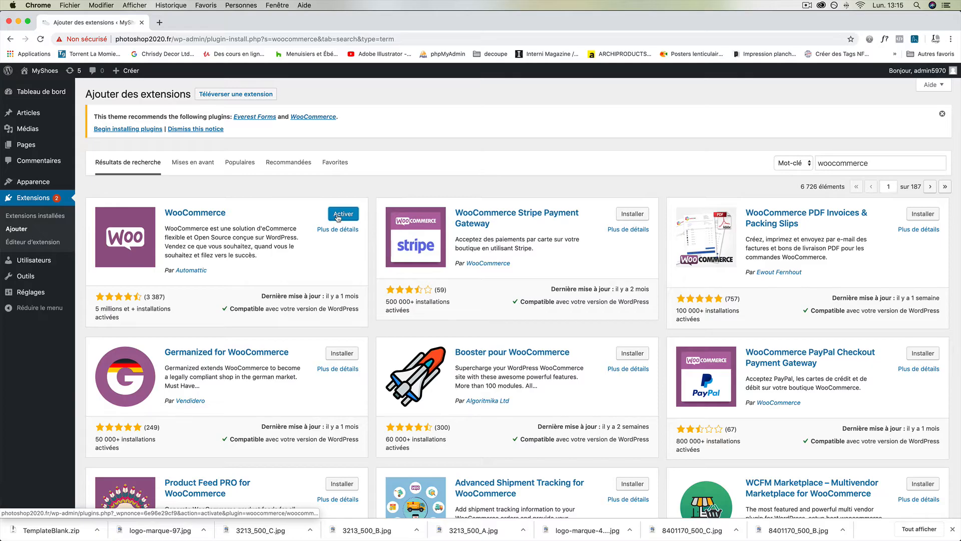
pyautogui.click(339, 216)
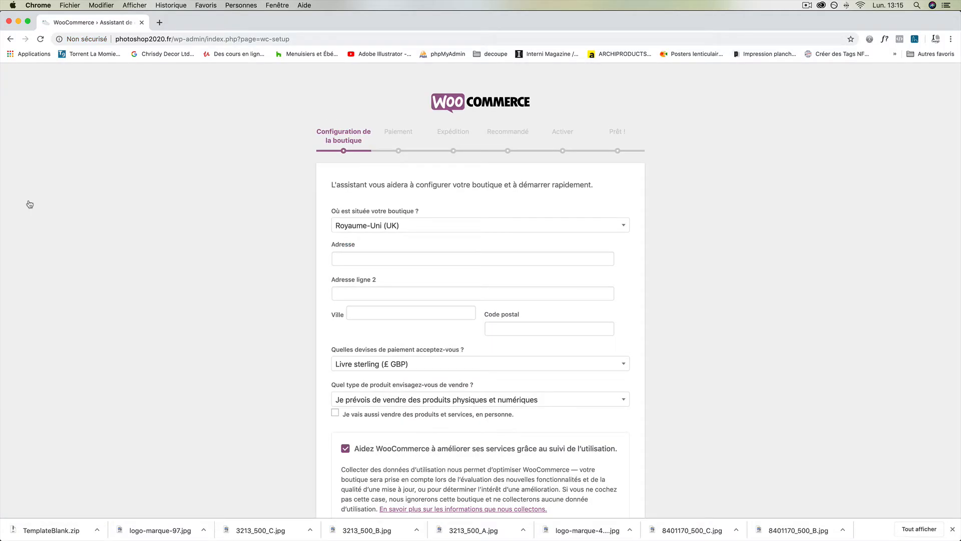
# Set the shop's location to France in the WooCommerce setup wizard
pyautogui.click(425, 228)
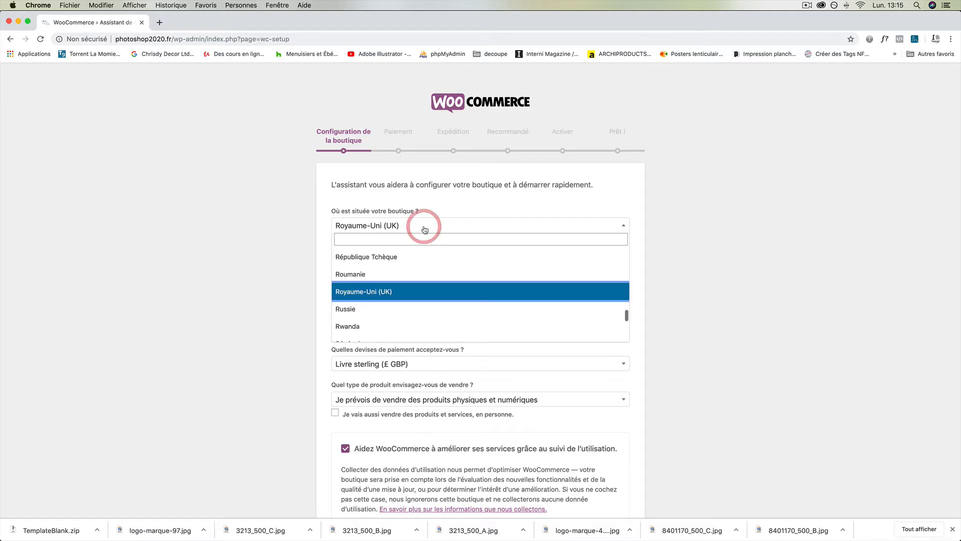
pyautogui.write('fr')
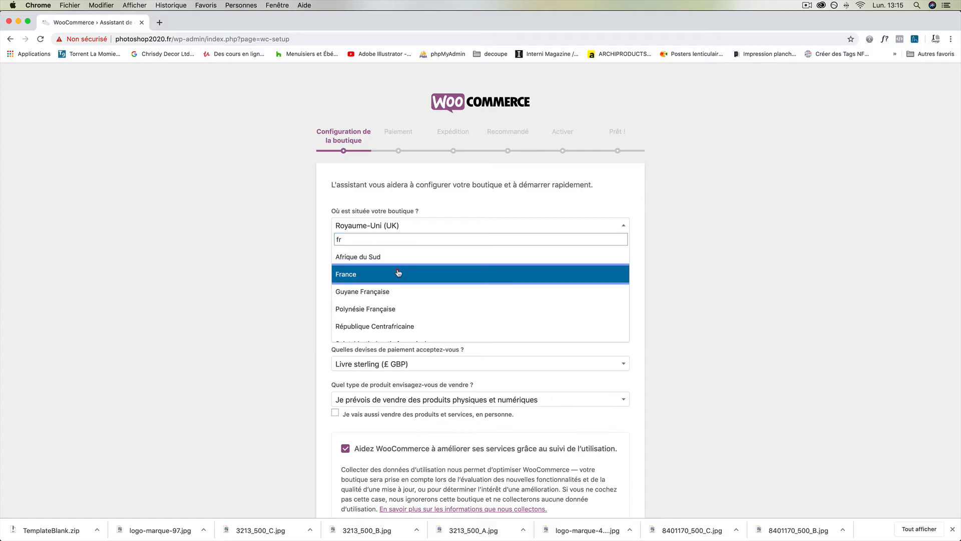
pyautogui.click(397, 274)
# Fill in the shop's first address line, city and postal code, leaving the second address line blank
pyautogui.click(399, 261)
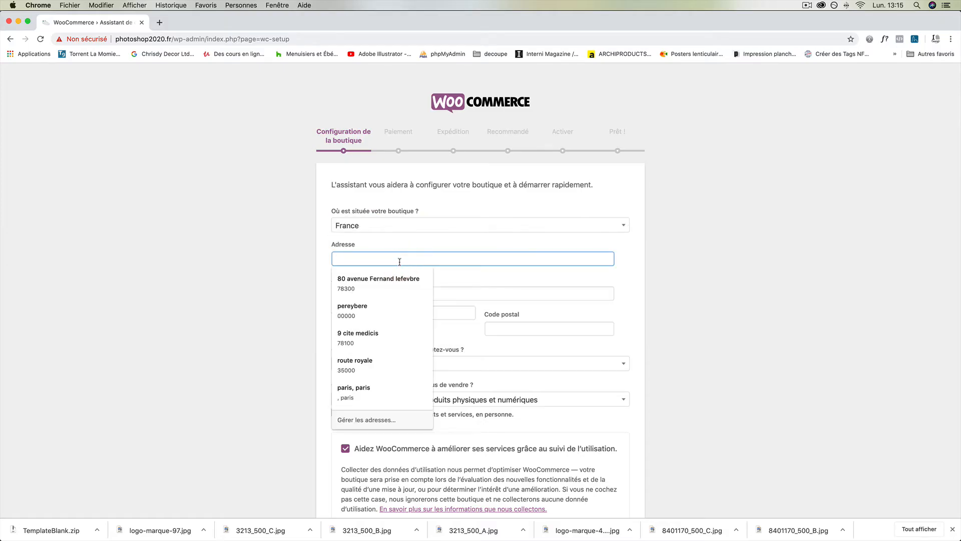
pyautogui.write('mon adress')
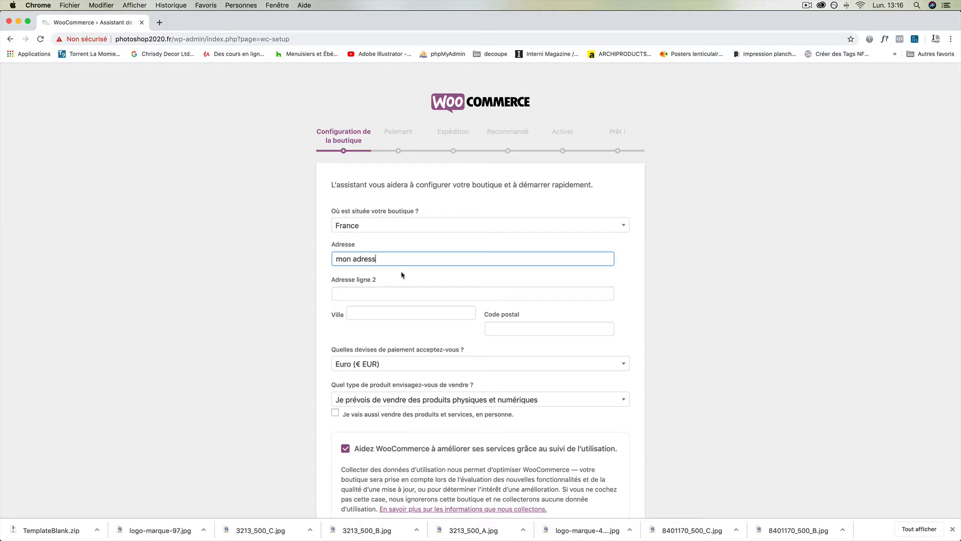
pyautogui.write('e')
pyautogui.click(398, 294)
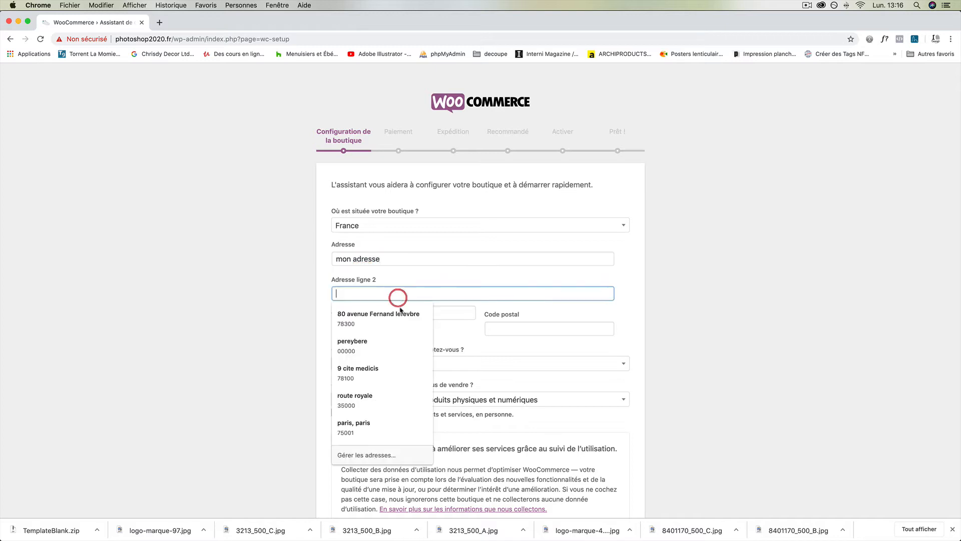
pyautogui.click(451, 312)
pyautogui.write('Paris')
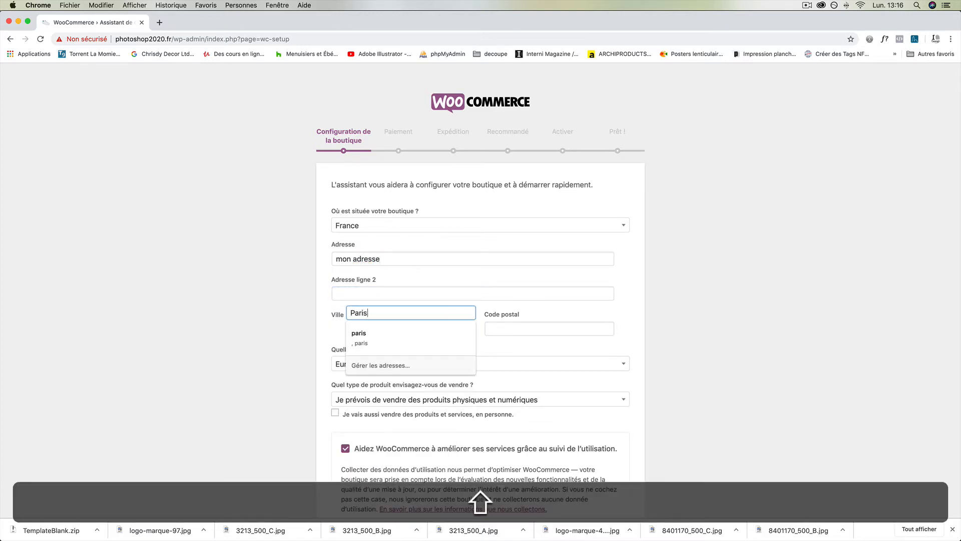
pyautogui.press('Tab')
pyautogui.write('7500')
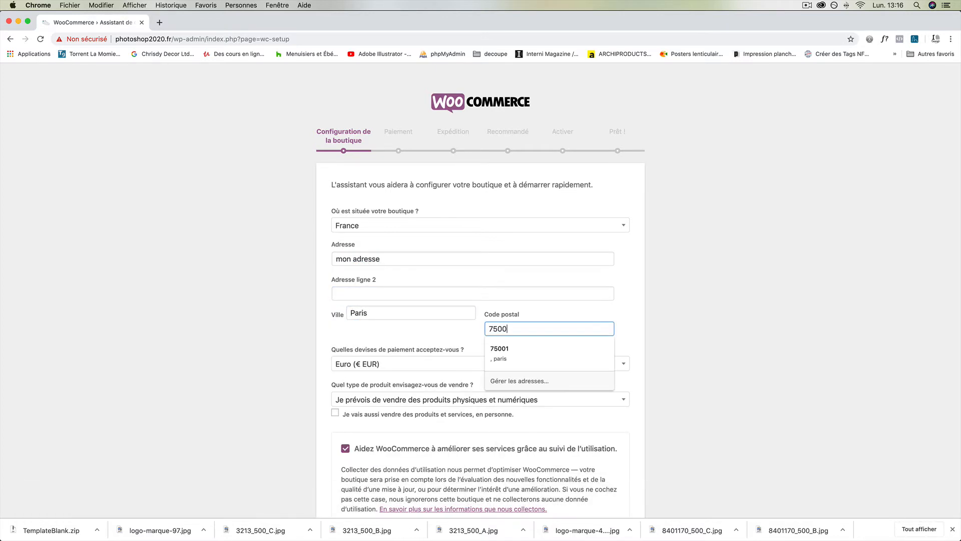
pyautogui.write('0')
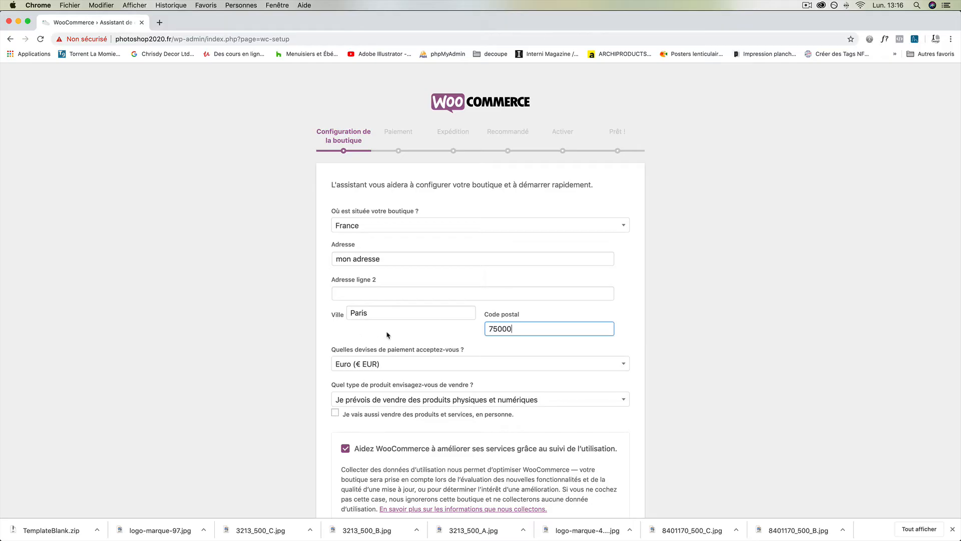
# Choose to sell physical and digital products, opt out of WooCommerce usage tracking, and continue to the payment stage
pyautogui.scroll(-2, 401, 343)
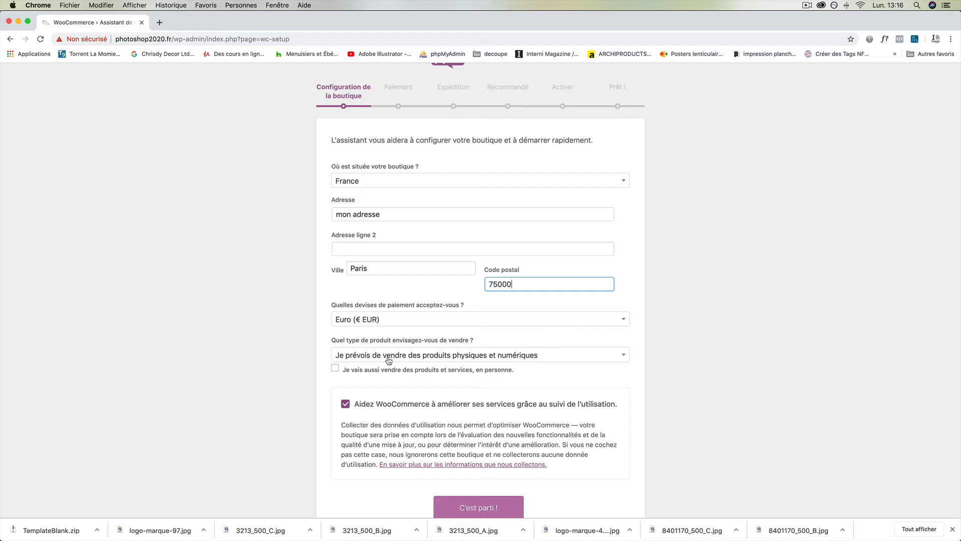
pyautogui.click(540, 358)
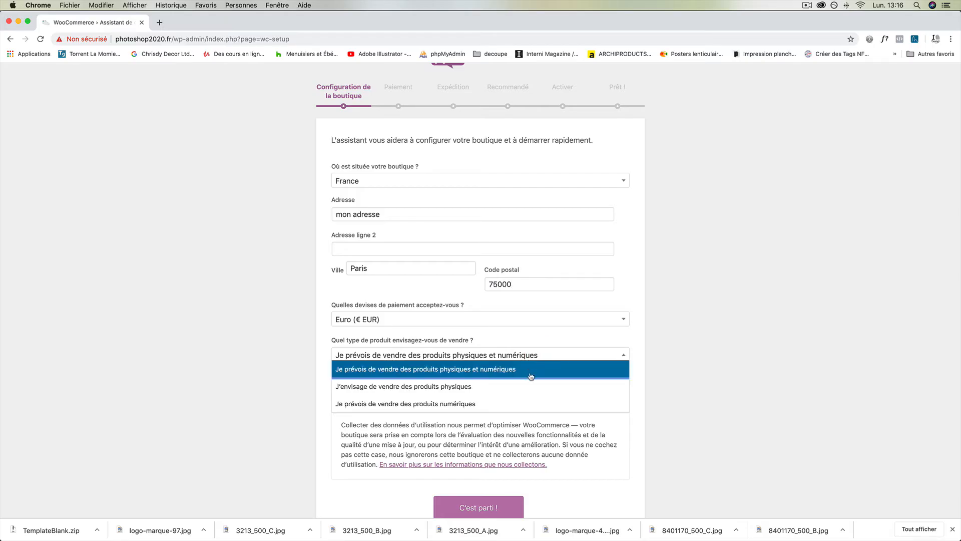
pyautogui.click(511, 373)
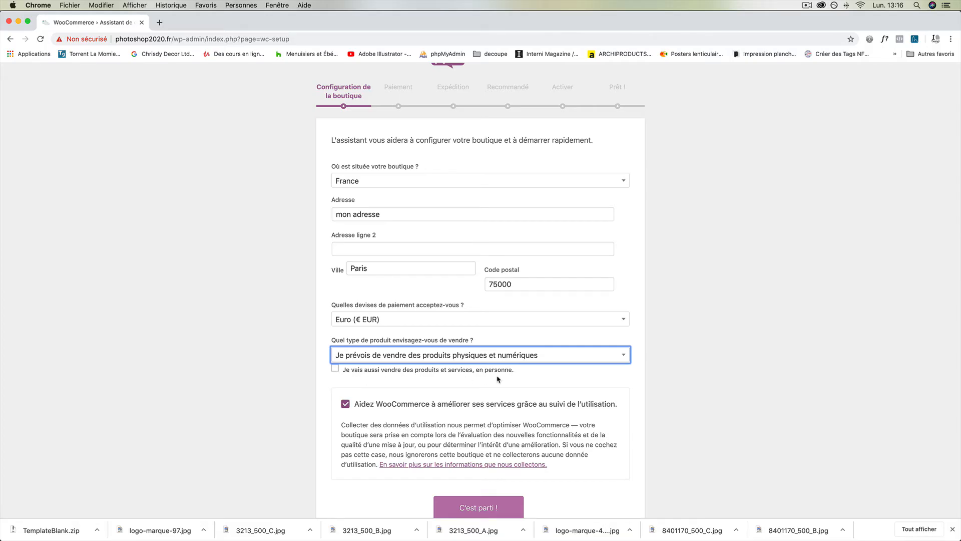
pyautogui.scroll(-3, 499, 379)
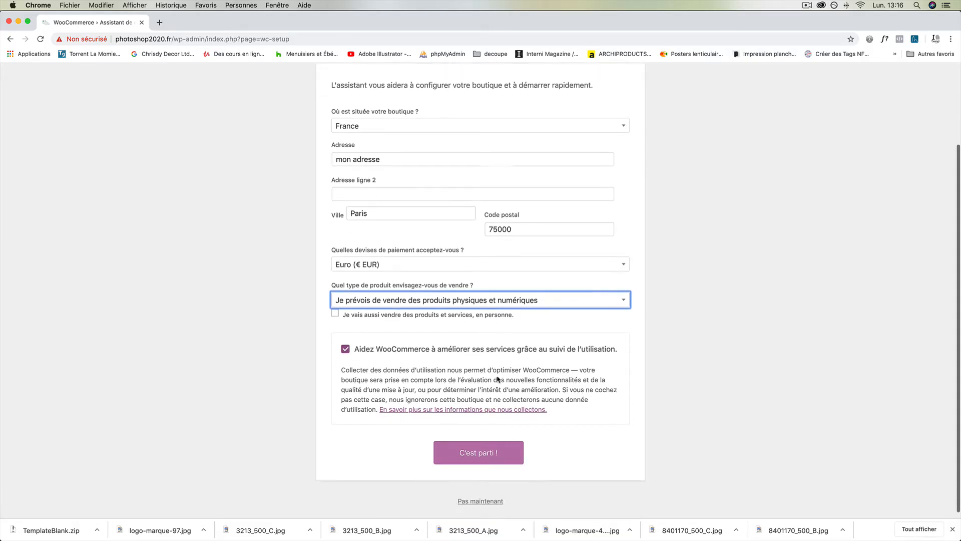
pyautogui.click(345, 343)
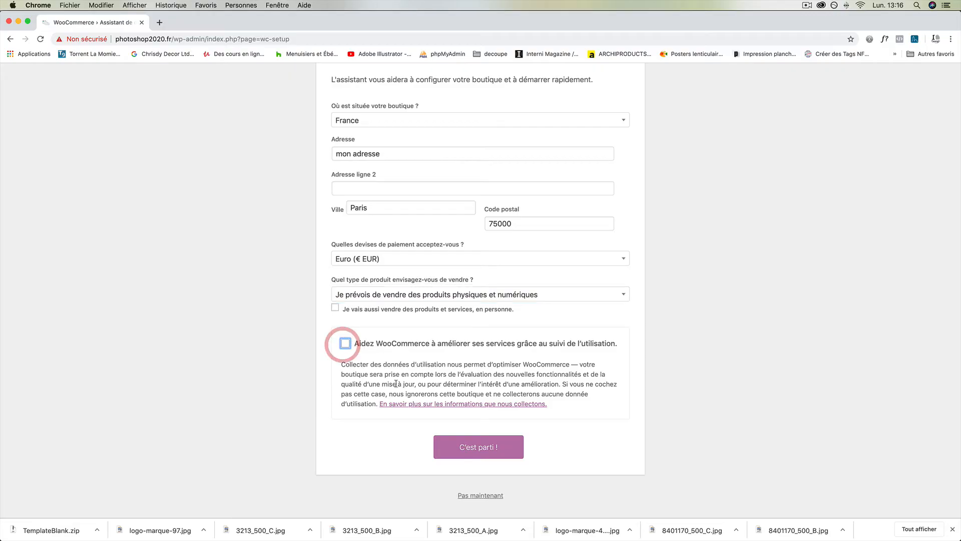
pyautogui.click(493, 458)
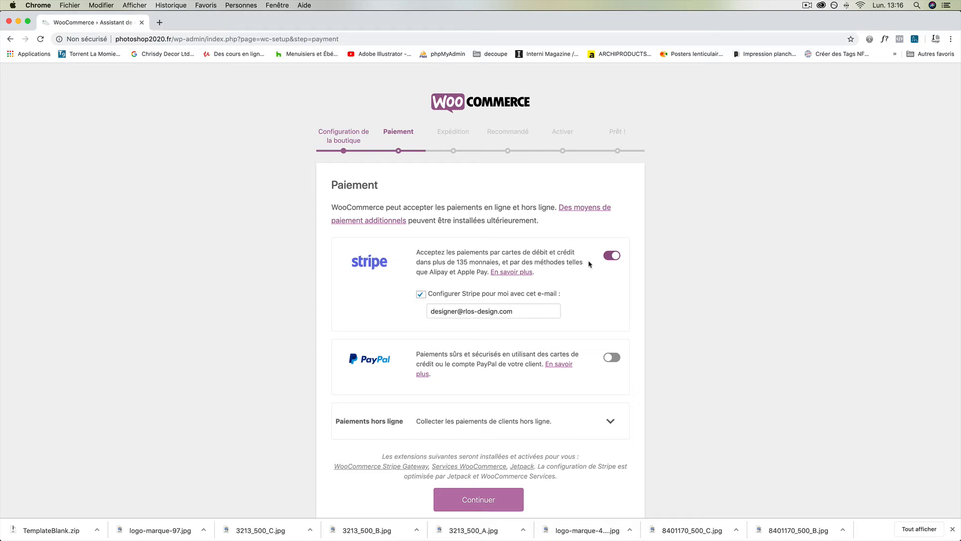
# Disable Stripe payments, review the offline payment methods without enabling any, and continue to the shipping stage
pyautogui.click(608, 259)
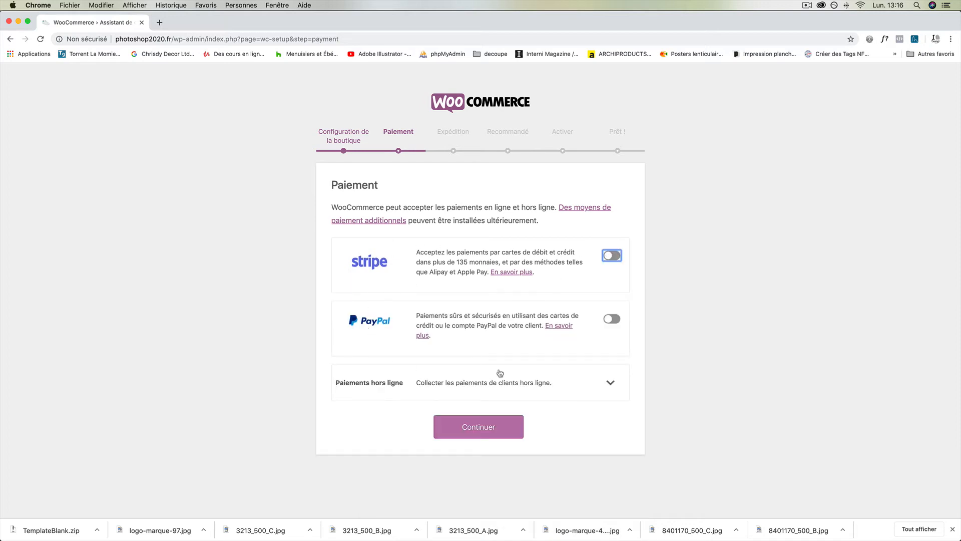
pyautogui.click(611, 383)
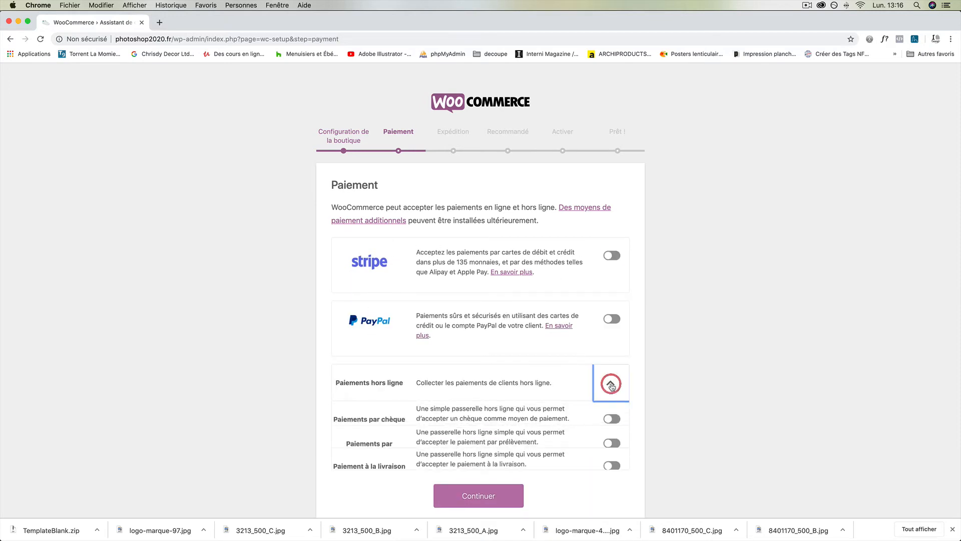
pyautogui.click(611, 384)
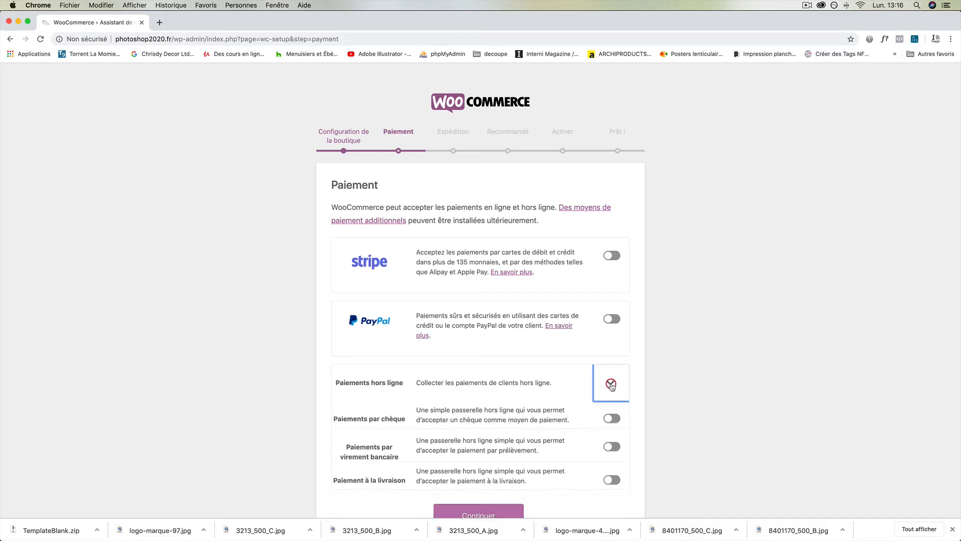
pyautogui.click(611, 384)
pyautogui.scroll(-3, 612, 386)
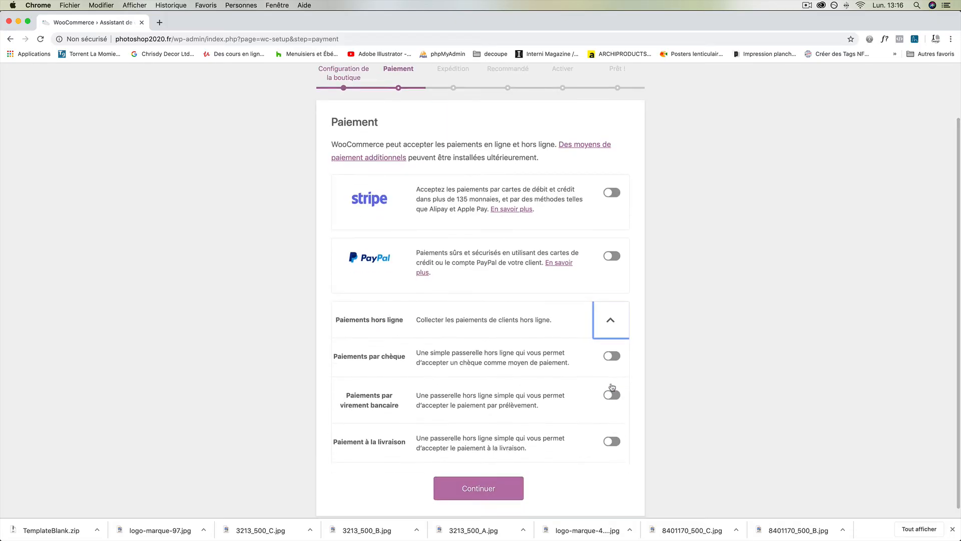
pyautogui.click(610, 321)
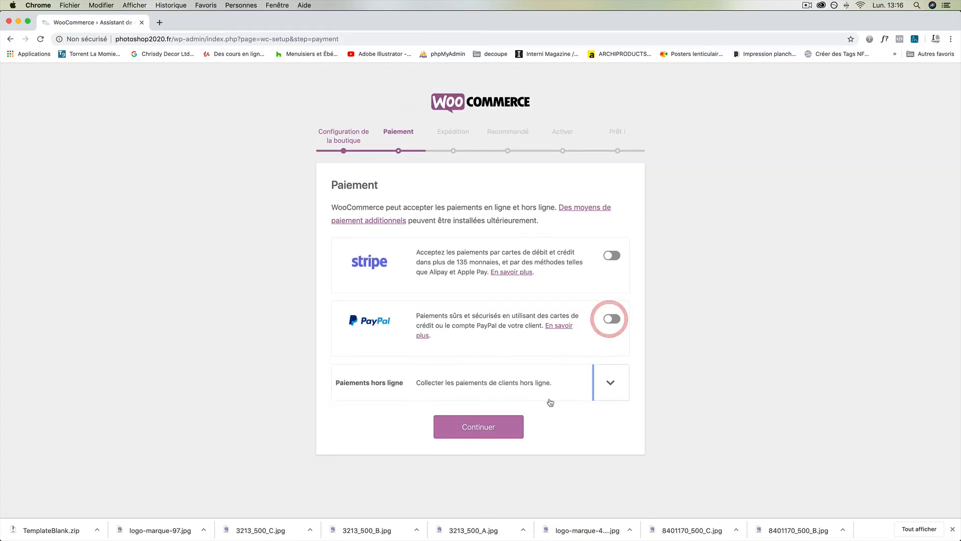
pyautogui.click(479, 427)
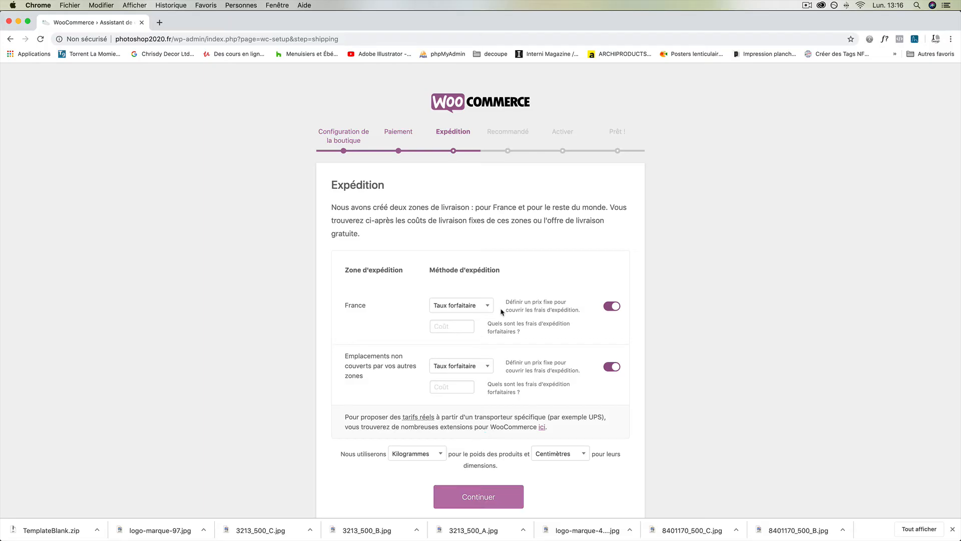
# Set flat-rate shipping costs of 5 for France and 12 for locations outside the other zones, and continue to the recommended features
pyautogui.click(461, 307)
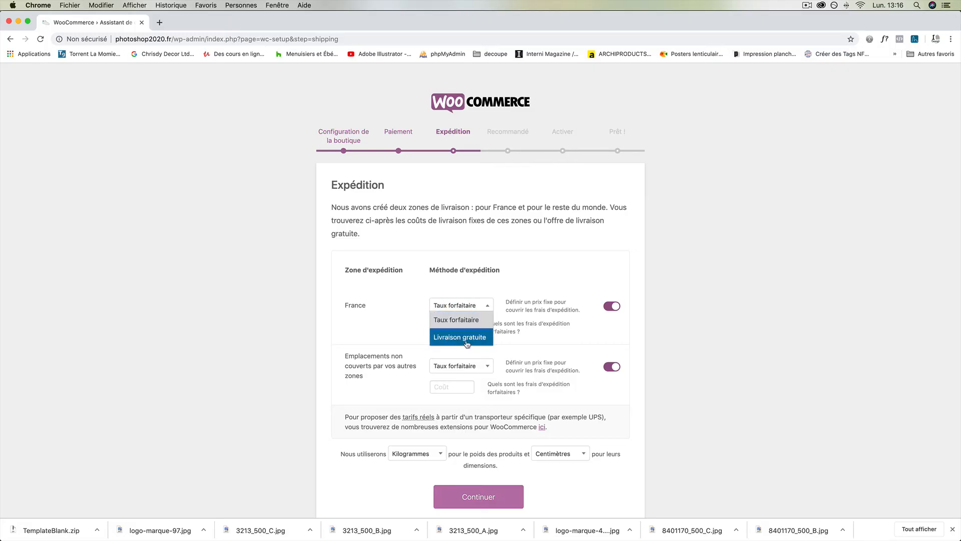
pyautogui.click(456, 319)
pyautogui.click(456, 326)
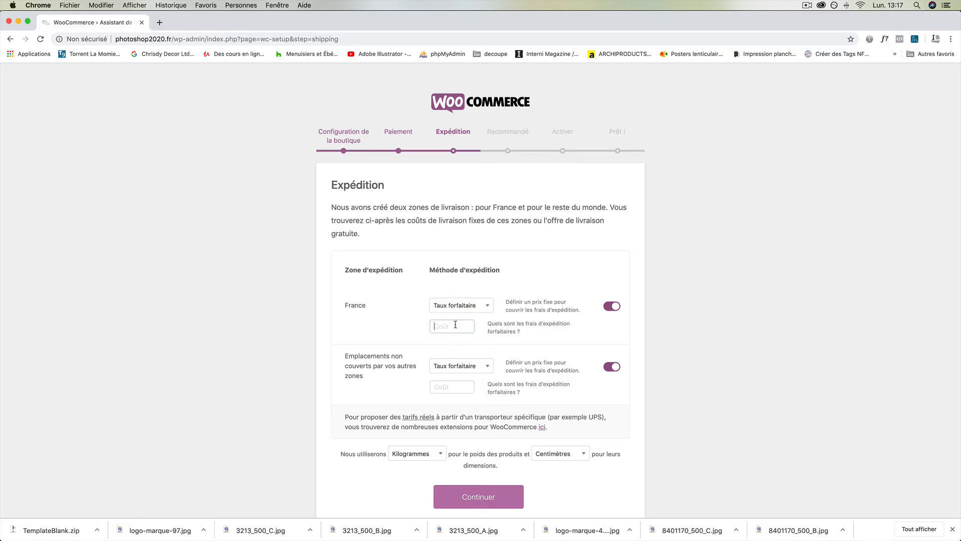
pyautogui.write('5')
pyautogui.click(435, 387)
pyautogui.write('12')
pyautogui.scroll(-1, 280, 415)
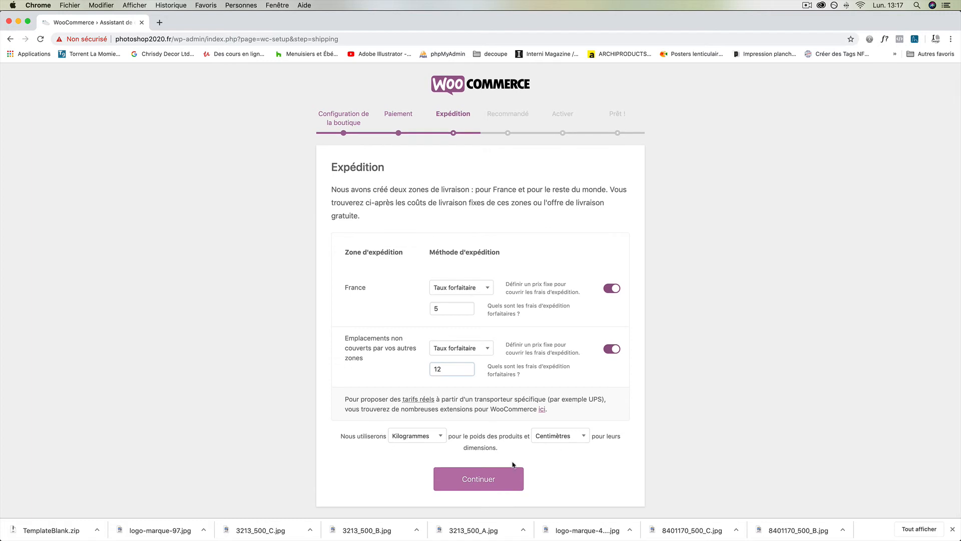
pyautogui.click(488, 481)
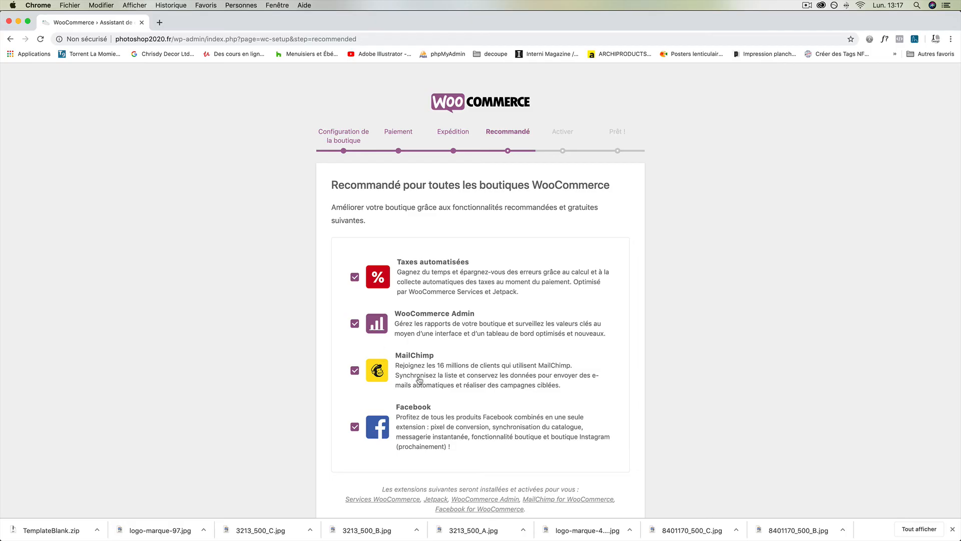
# Keep automated taxes, WooCommerce Admin, MailChimp and Facebook selected for installation, and continue to the activation stage
pyautogui.scroll(-2, 496, 389)
pyautogui.scroll(-2, 496, 388)
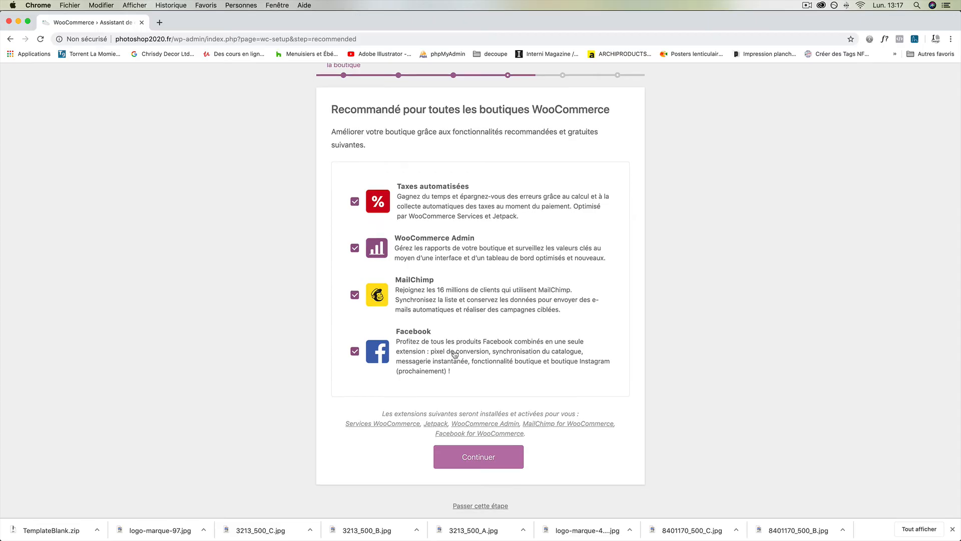
pyautogui.scroll(-1, 453, 401)
pyautogui.click(495, 447)
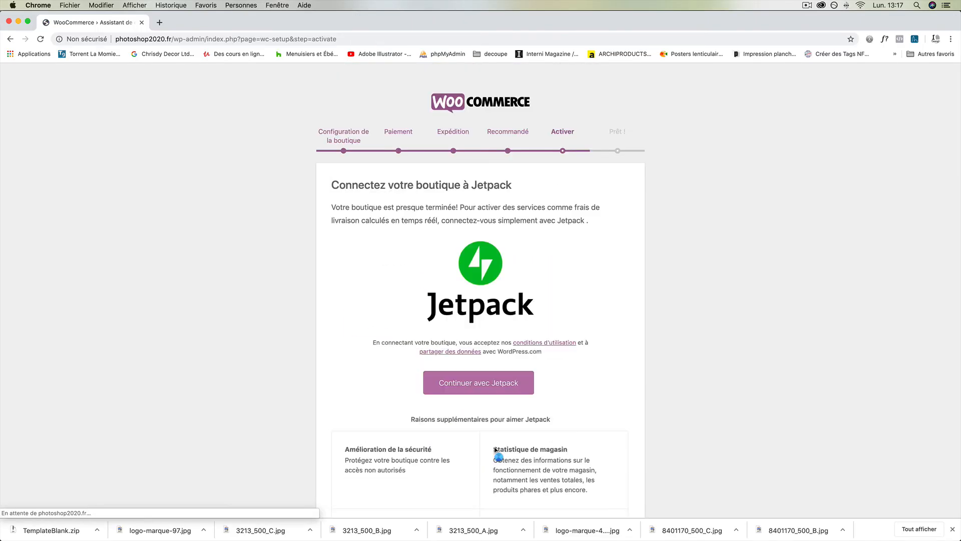
# Review the Jetpack connection offer and skip connecting the shop to Jetpack
pyautogui.scroll(-2, 528, 205)
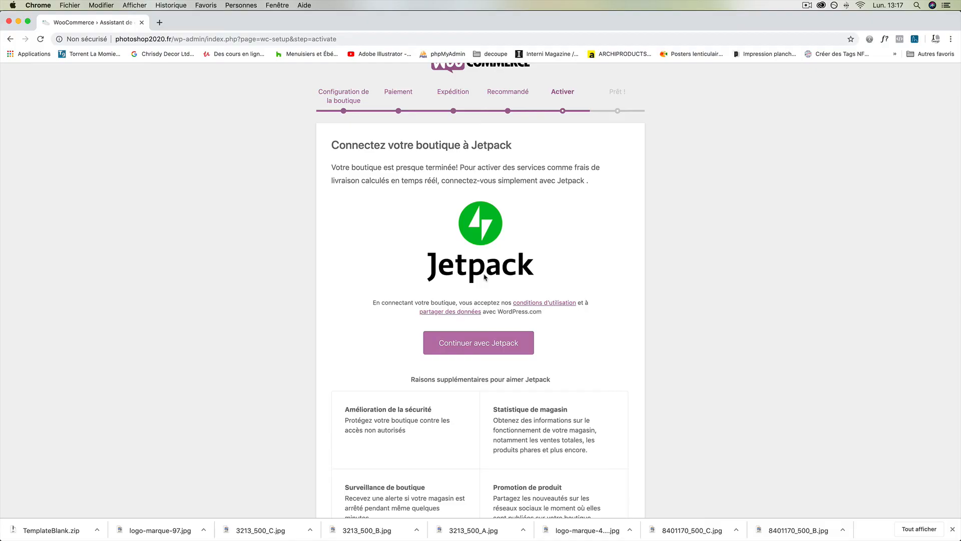
pyautogui.scroll(-3, 485, 276)
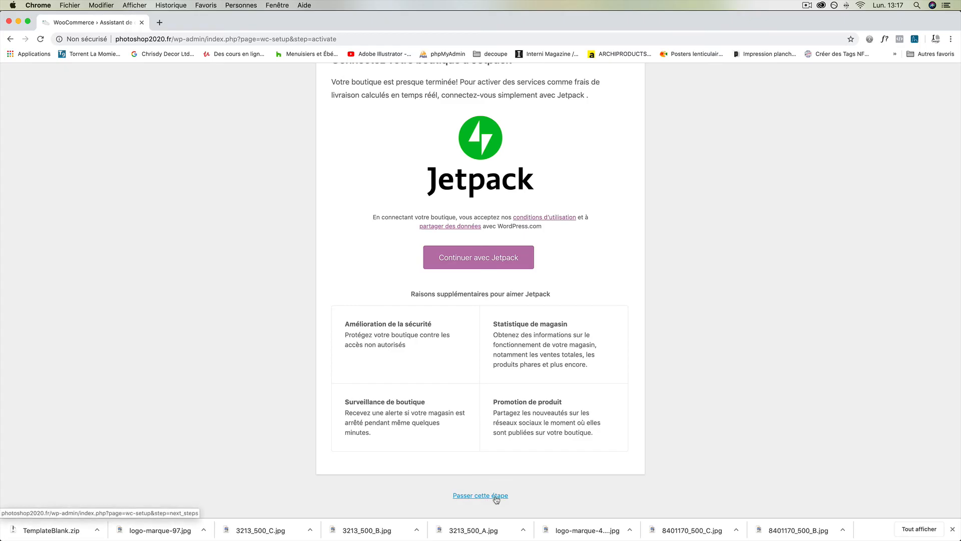
pyautogui.click(479, 496)
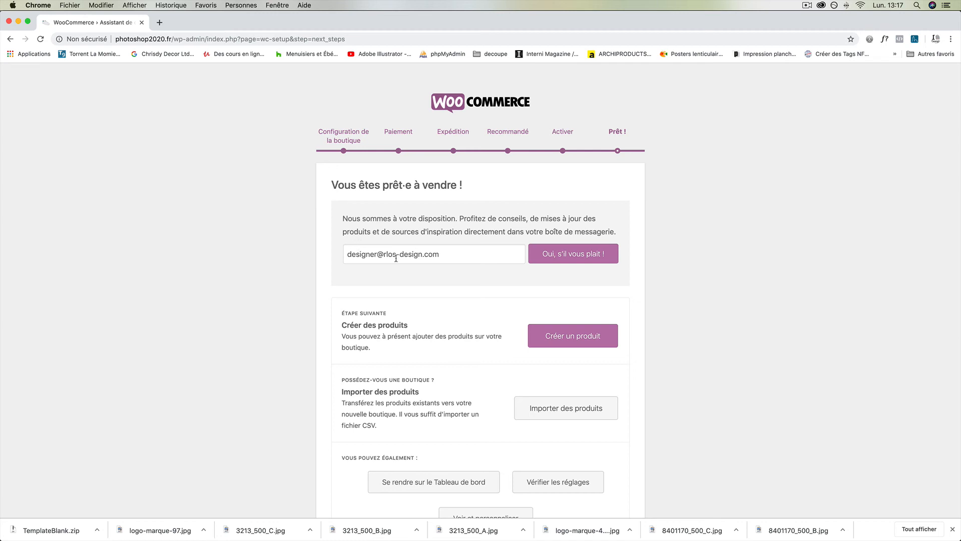
# Clear the newsletter e-mail address without subscribing, and leave the setup wizard by starting a new product
pyautogui.moveTo(453, 254); pyautogui.dragTo(307, 253)
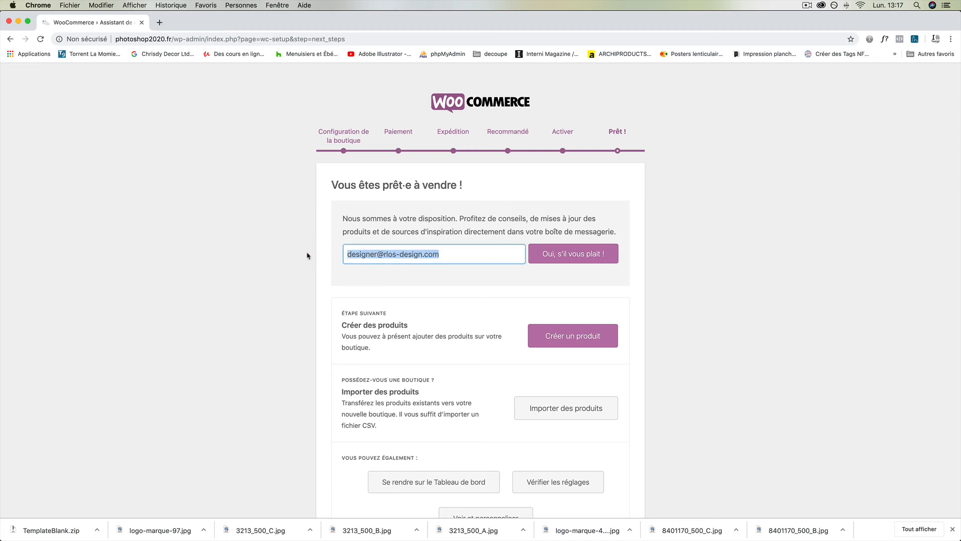
pyautogui.press('BackSpace')
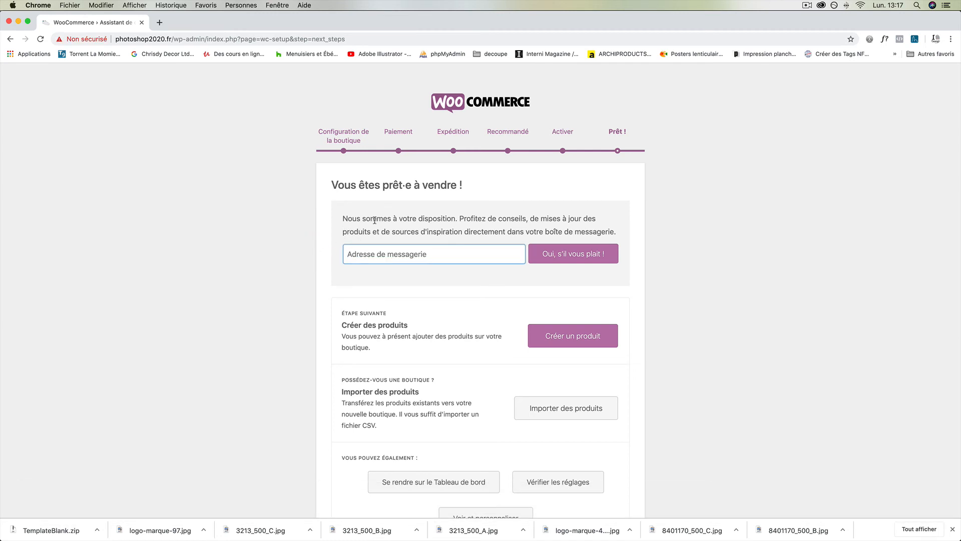
pyautogui.scroll(-3, 443, 249)
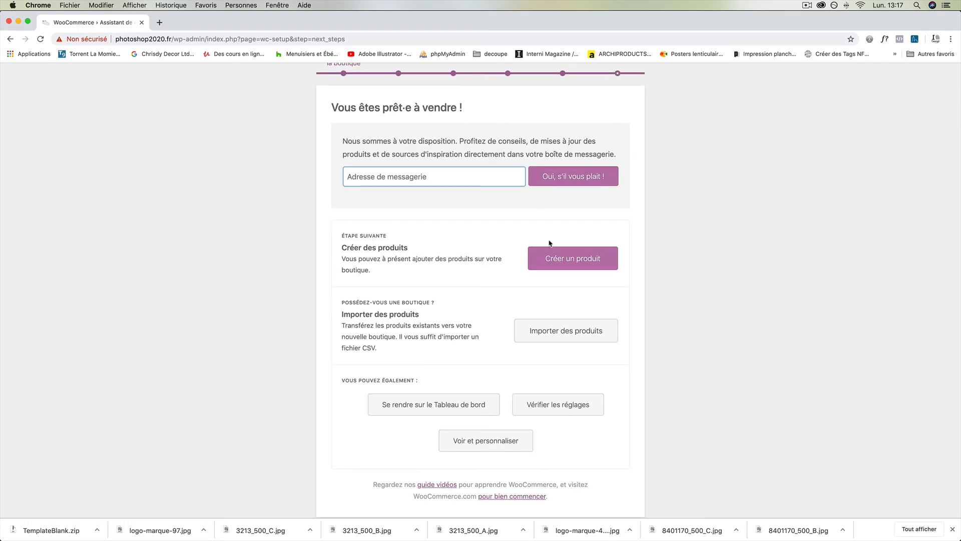
pyautogui.click(563, 259)
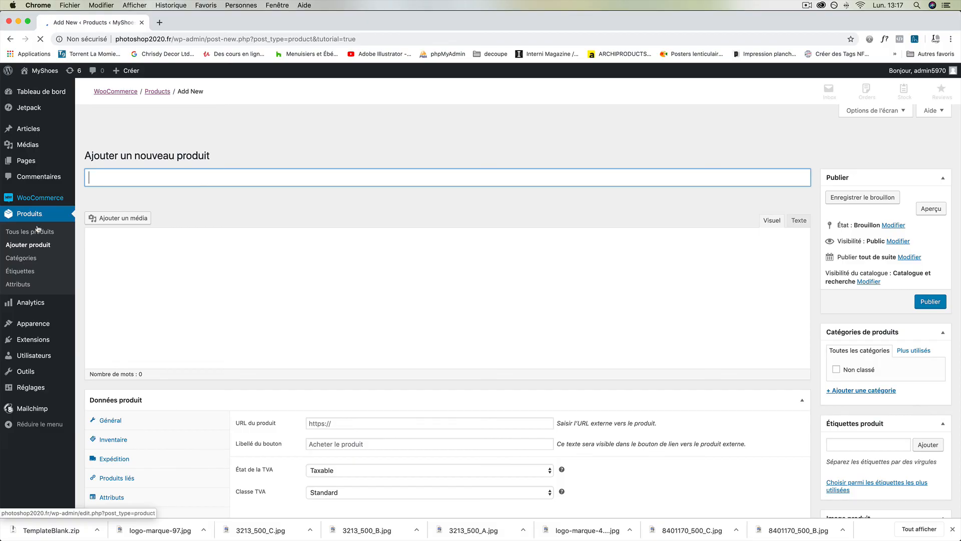
pyautogui.moveTo(43, 199)
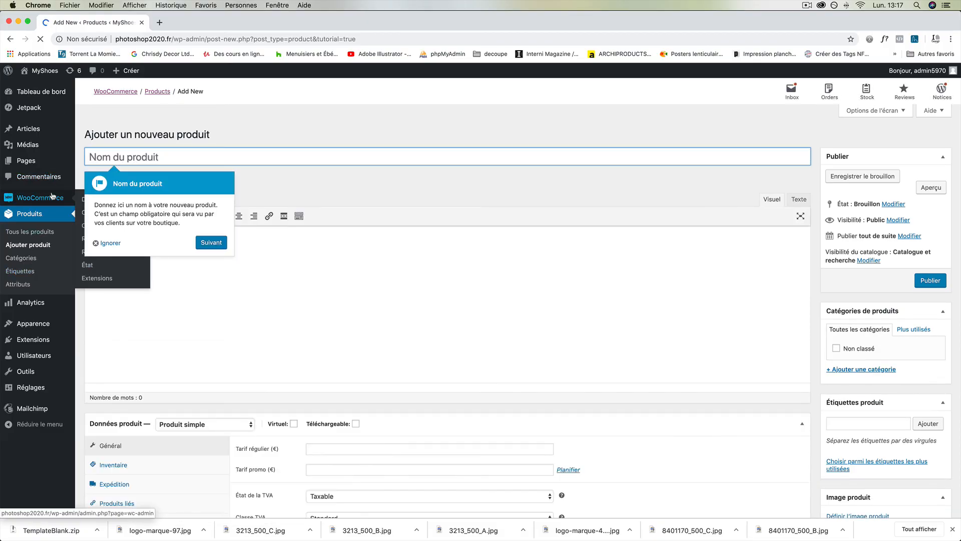